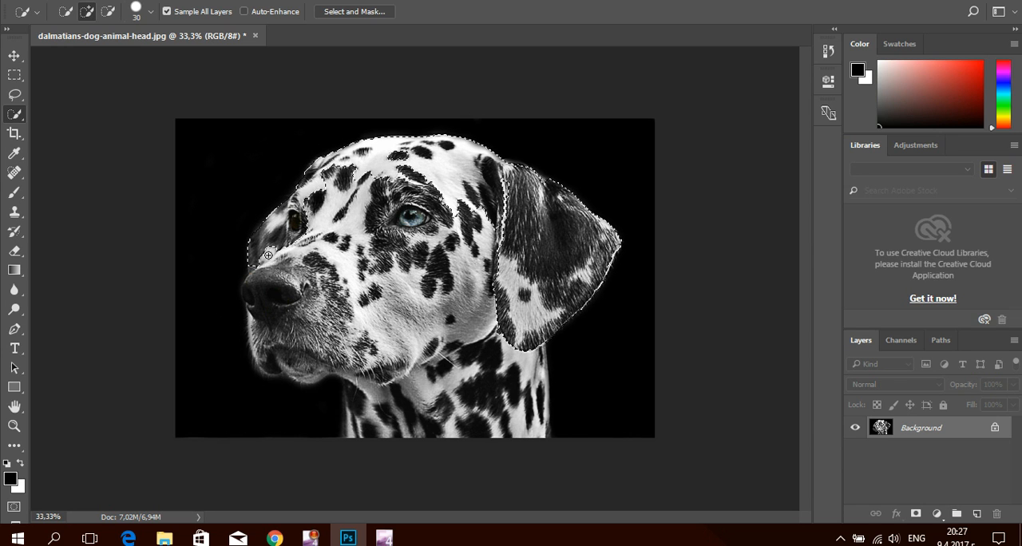
Extend the Quick Selection over the dalmatian's whole face, muzzle, chin and neck down to the photo's lower edge
left_click_drag(320, 204, 349, 203)
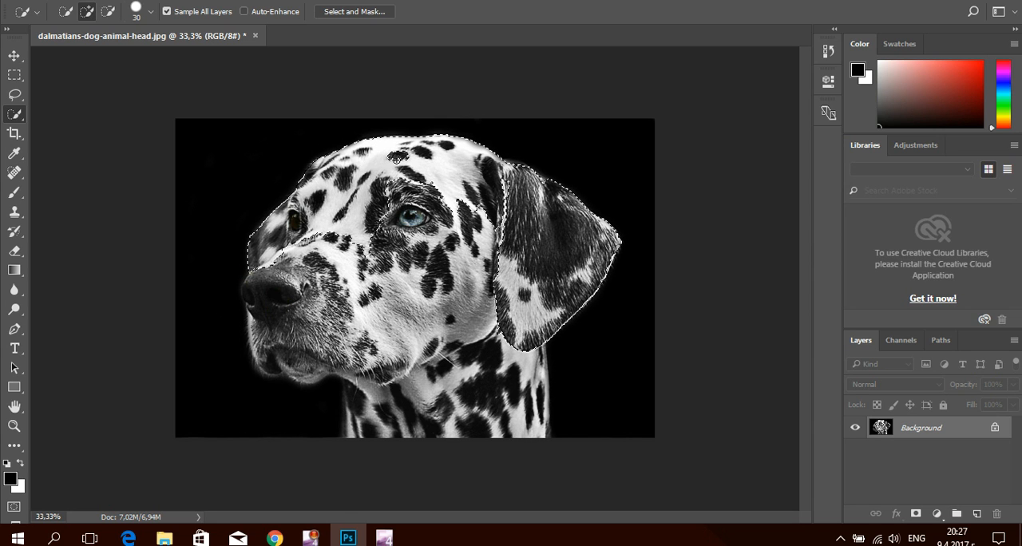
mouse_move(400, 154)
left_mouse_down()
mouse_move(434, 185)
mouse_move(486, 226)
mouse_move(479, 233)
mouse_move(500, 220)
mouse_move(479, 244)
mouse_move(410, 236)
mouse_move(436, 240)
mouse_move(352, 260)
mouse_move(328, 250)
mouse_move(352, 242)
mouse_move(334, 251)
mouse_move(299, 245)
mouse_move(289, 256)
mouse_move(366, 302)
mouse_move(382, 288)
mouse_move(374, 274)
mouse_move(470, 249)
mouse_move(478, 266)
mouse_move(453, 294)
mouse_move(488, 305)
mouse_move(391, 334)
mouse_move(347, 326)
mouse_move(307, 274)
mouse_move(256, 275)
mouse_move(248, 287)
mouse_move(263, 356)
mouse_move(313, 377)
mouse_move(400, 368)
mouse_move(447, 347)
mouse_move(498, 351)
left_mouse_up()
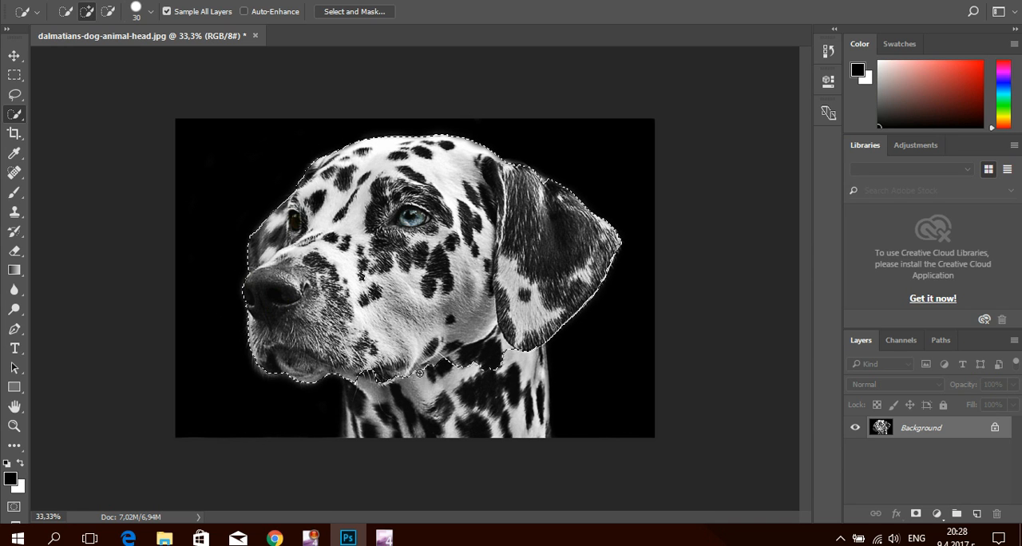
mouse_move(419, 372)
left_mouse_down()
mouse_move(415, 403)
mouse_move(358, 379)
left_mouse_up()
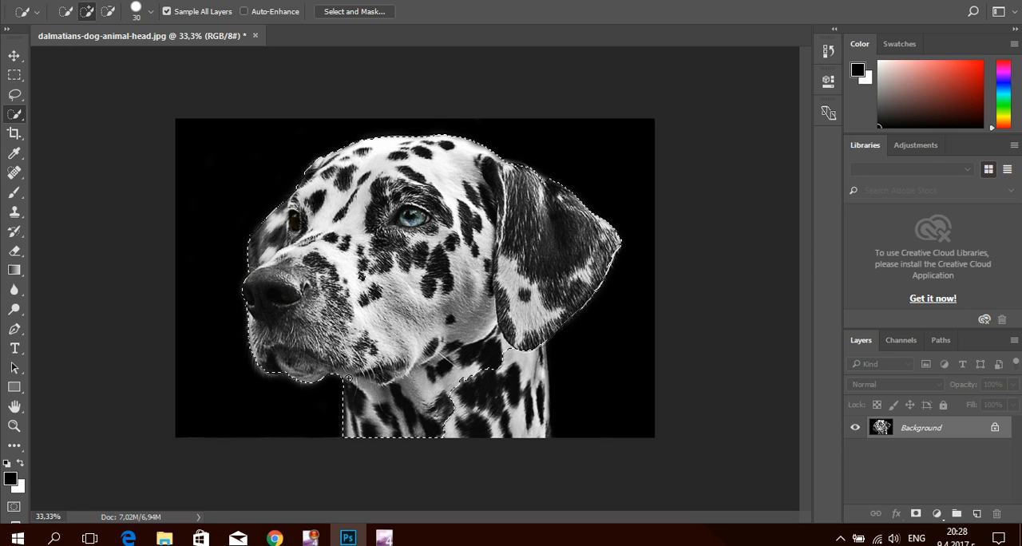
mouse_move(477, 382)
left_mouse_down()
mouse_move(506, 379)
mouse_move(536, 351)
mouse_move(548, 432)
left_mouse_up()
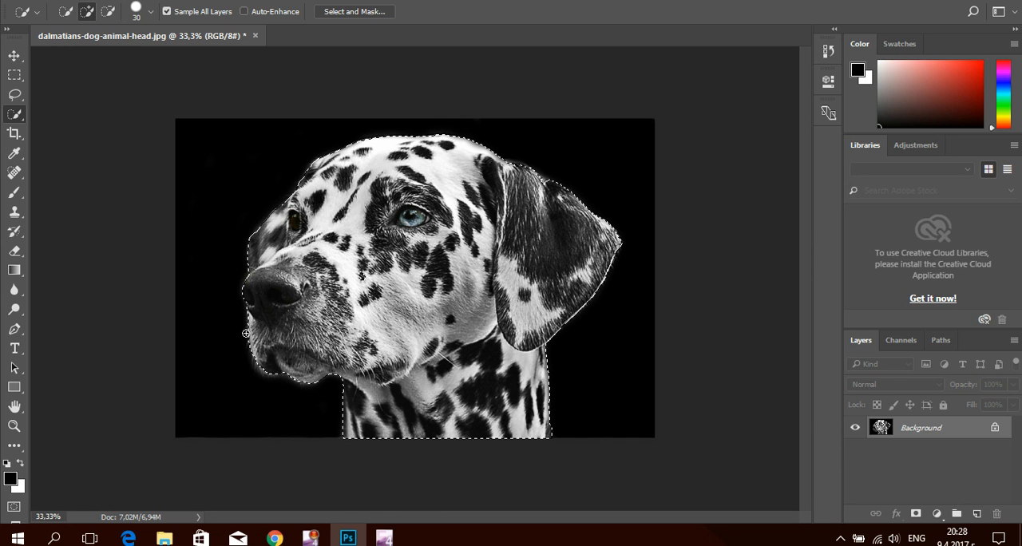
Examine the selection on the dalmatian's muzzle and cheek up close for unselected areas
left_click(14, 426)
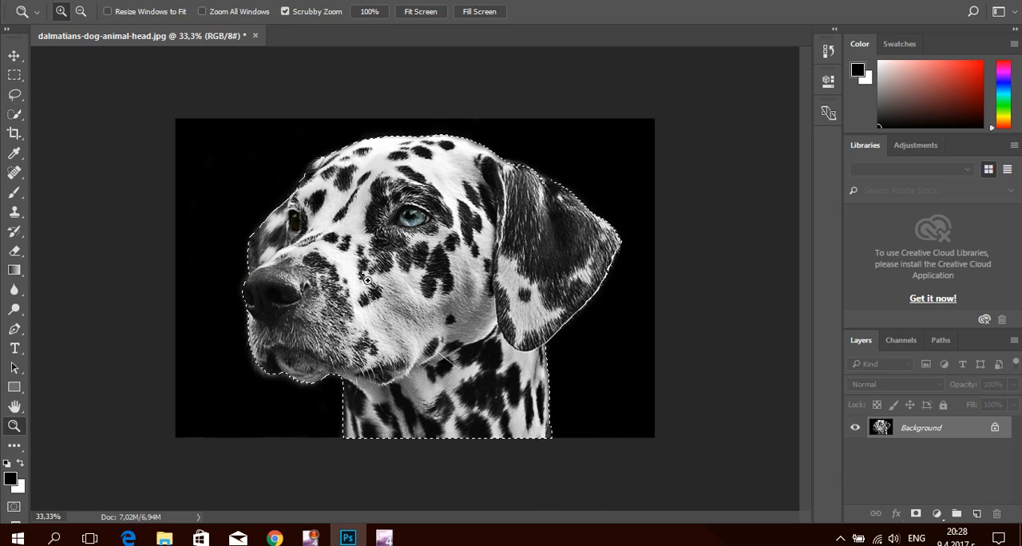
left_click(369, 289)
left_click(346, 296)
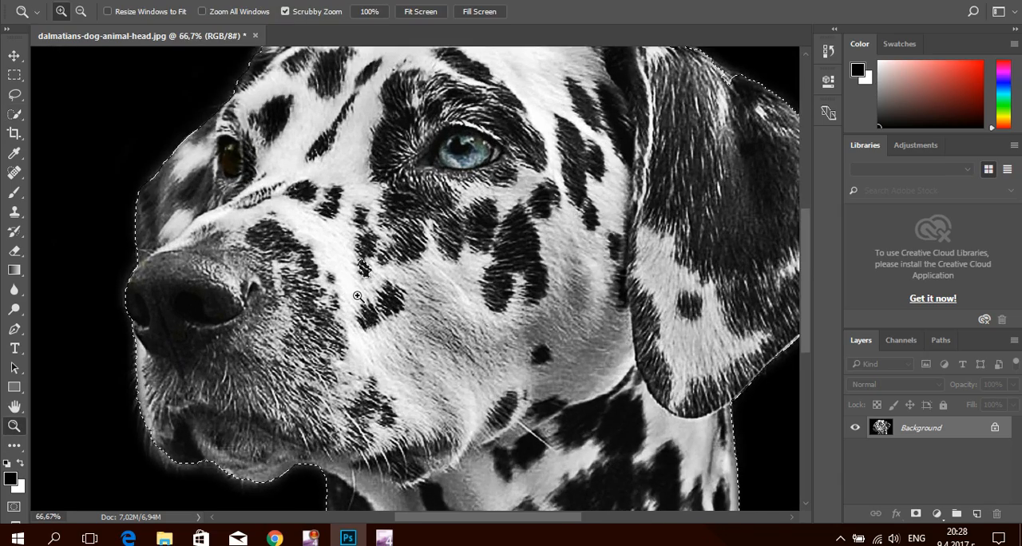
left_click(358, 296)
left_click(358, 296)
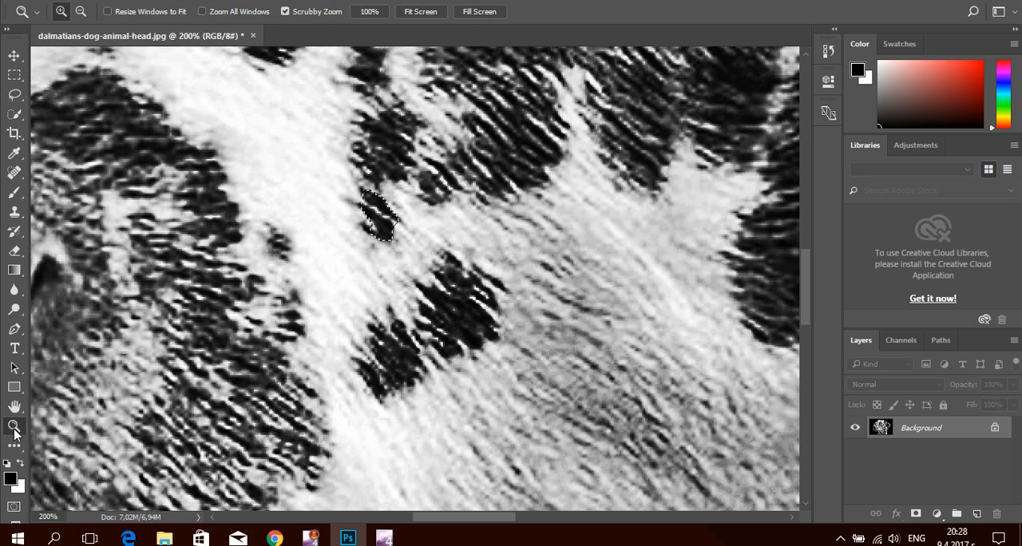
left_click_drag(278, 393, 193, 219)
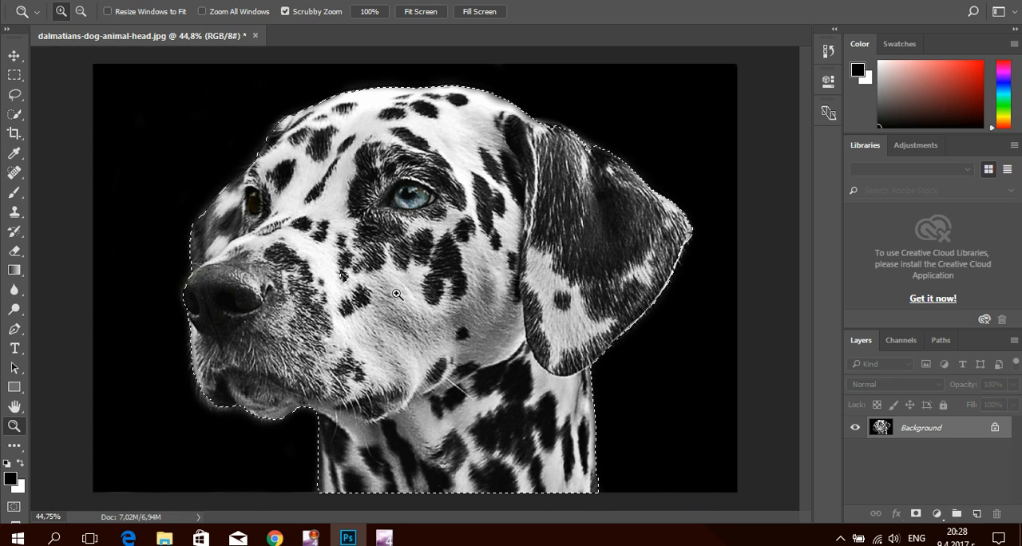
Cut the selected dog and paste it into a new transparent document of 1523 × 1215 pixels at 72 pixels/inch
key("ctrl+BackSpace")
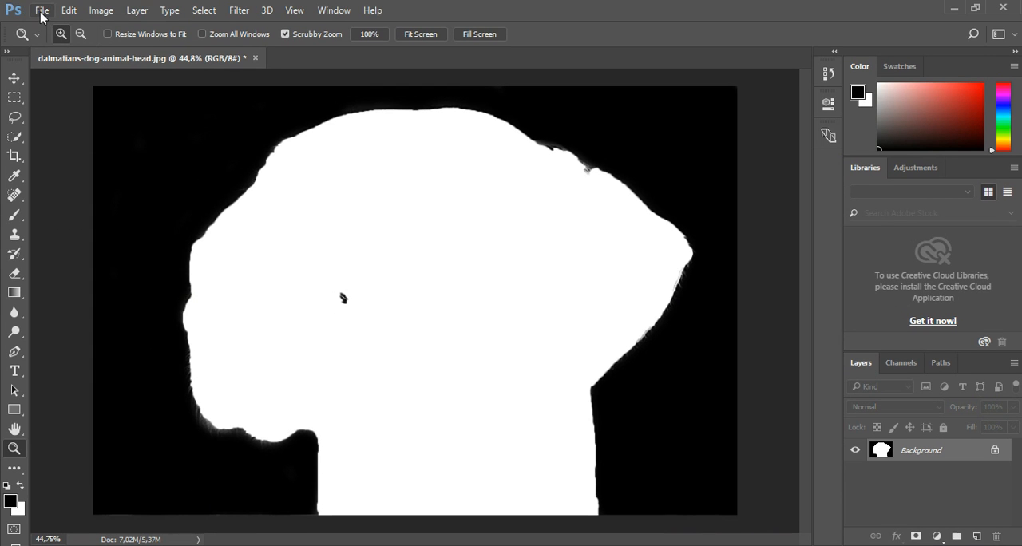
left_click(42, 16)
left_click(53, 28)
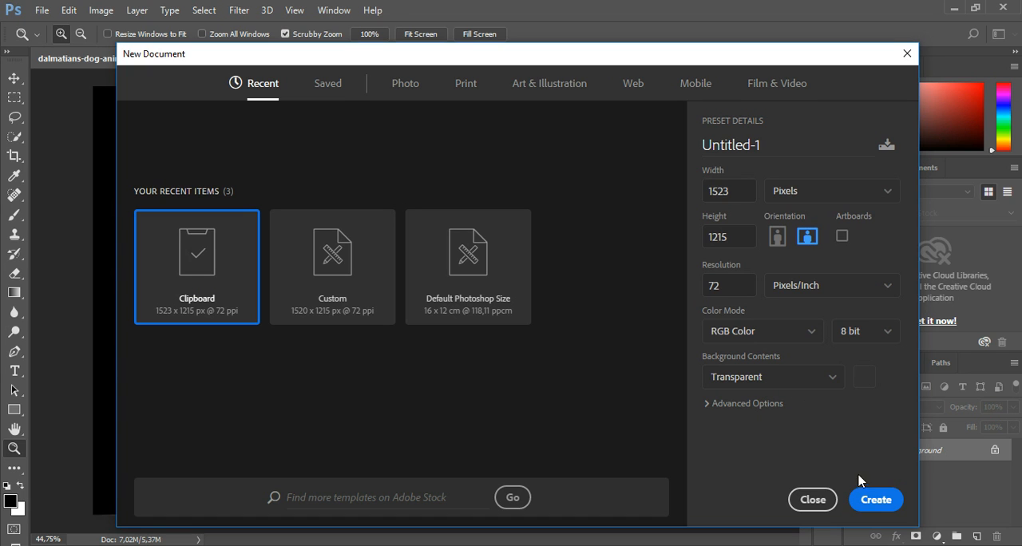
left_click(873, 497)
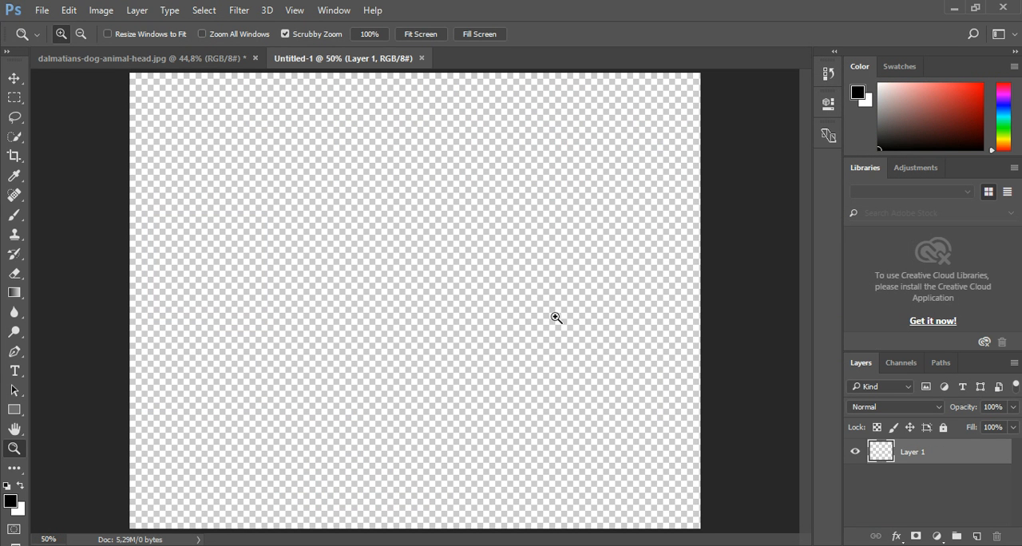
key("ctrl+v")
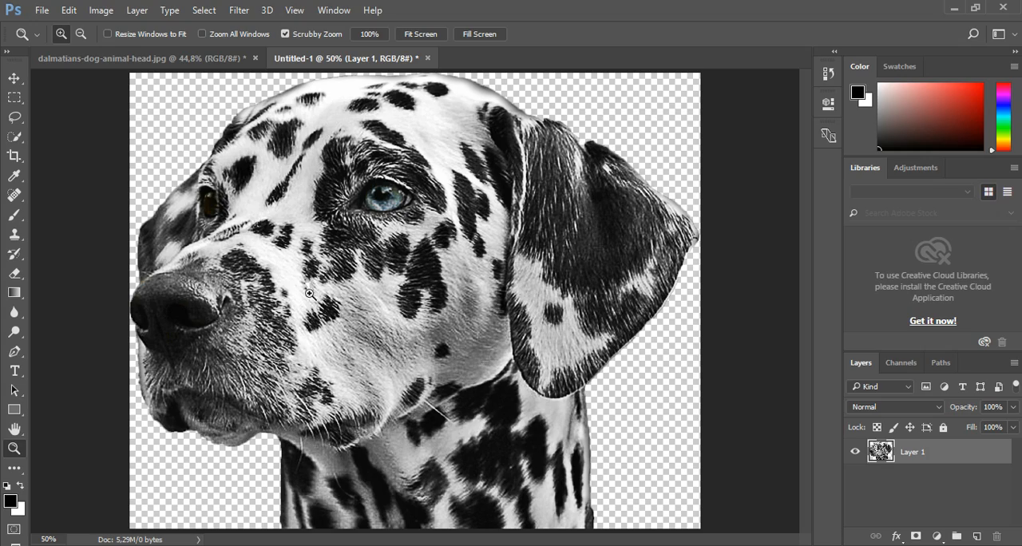
Close the Untitled-1 document without saving and undo the cut in the dalmatian photo
left_click_drag(329, 322, 338, 231)
left_click(434, 59)
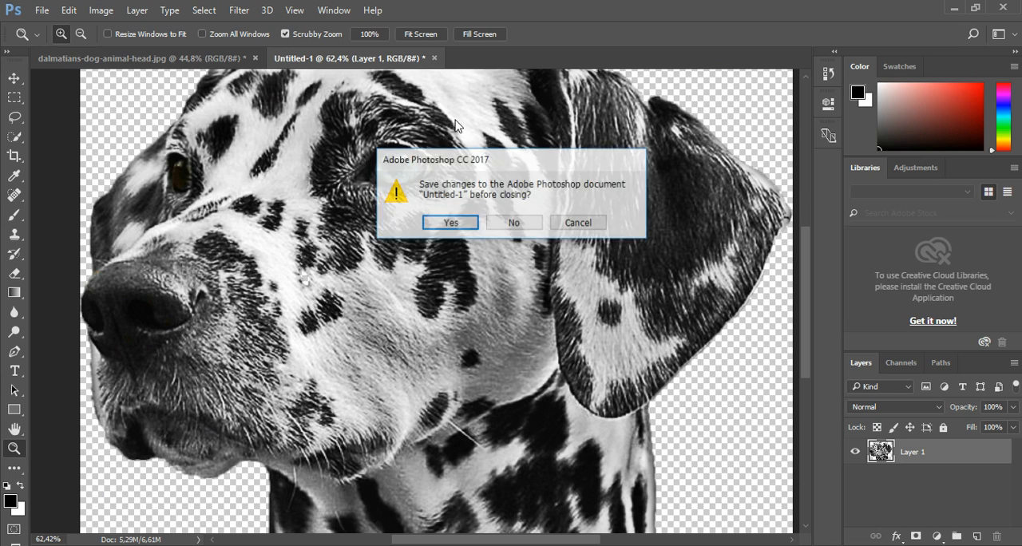
left_click(512, 225)
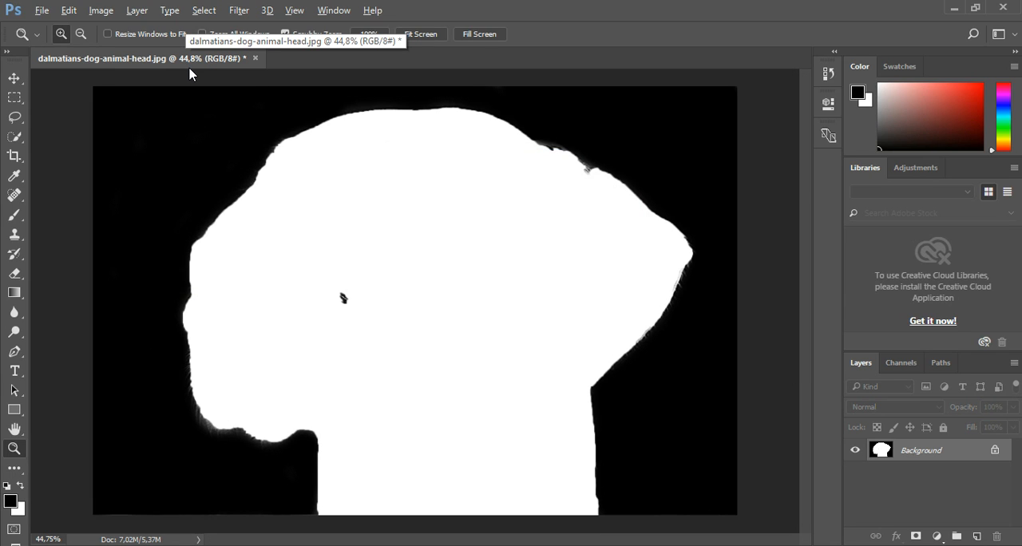
key("ctrl+alt+z")
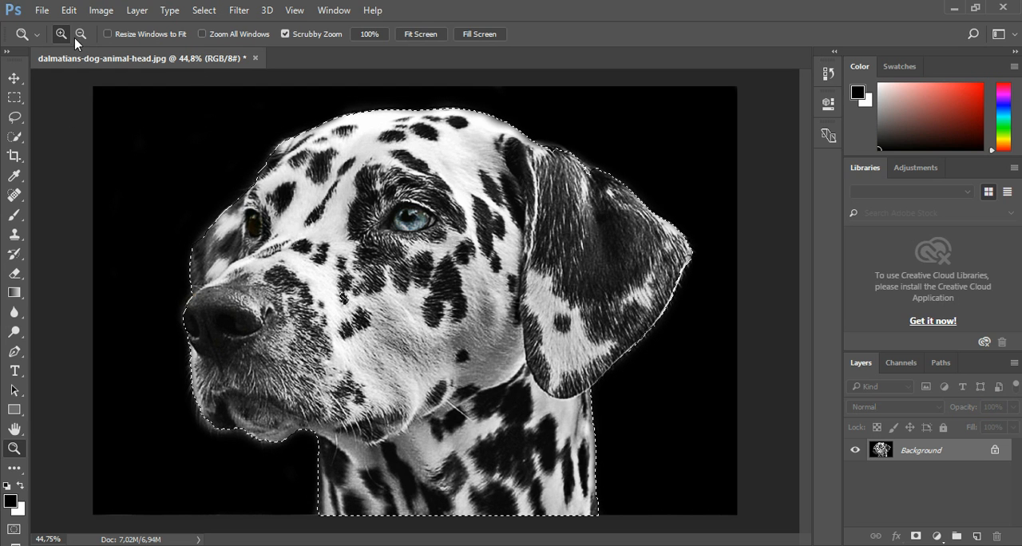
Add the small unselected spot on the dog's cheek to the selection with Quick Selection, and cut the dog out
left_click(61, 35)
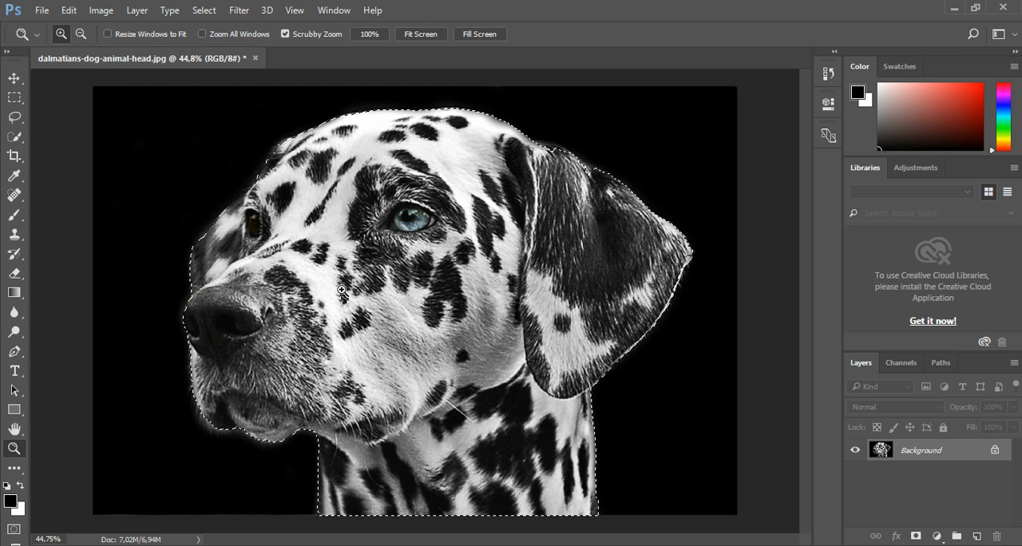
left_click_drag(342, 291, 347, 309)
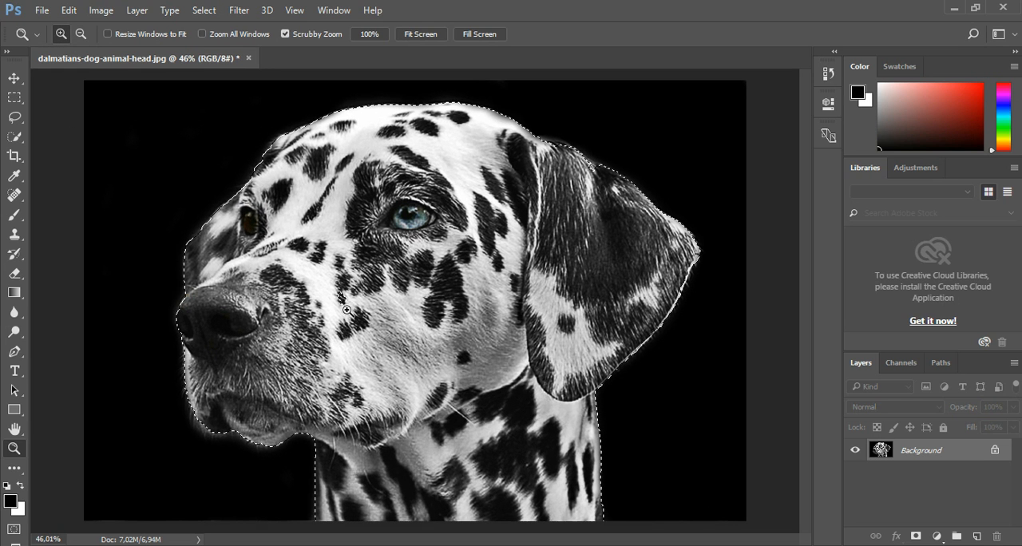
left_click(14, 136)
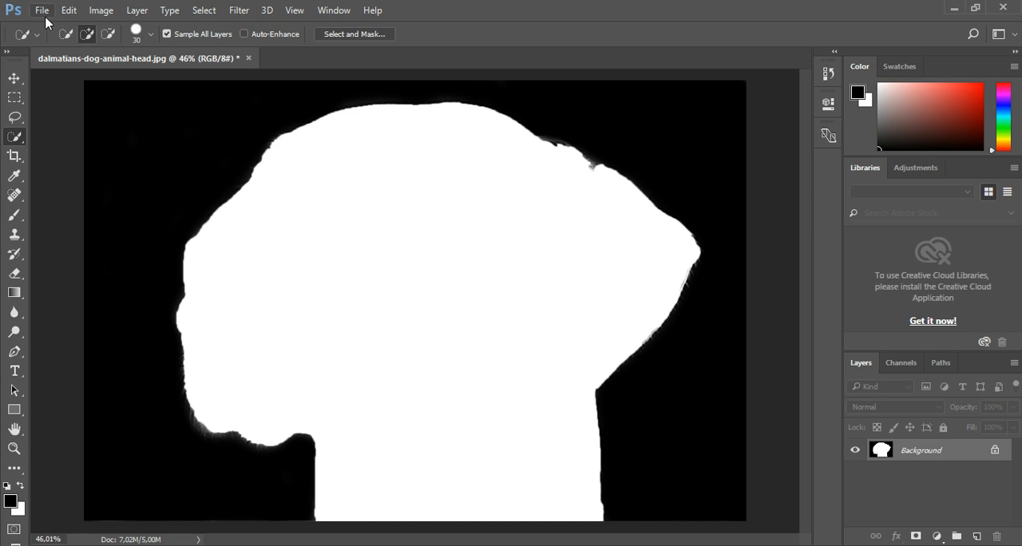
Create a 1523 × 1215 pixel, 72 pixels/inch RGB document with transparent background and paste the cut-out dog into it
left_click(44, 15)
left_click(48, 29)
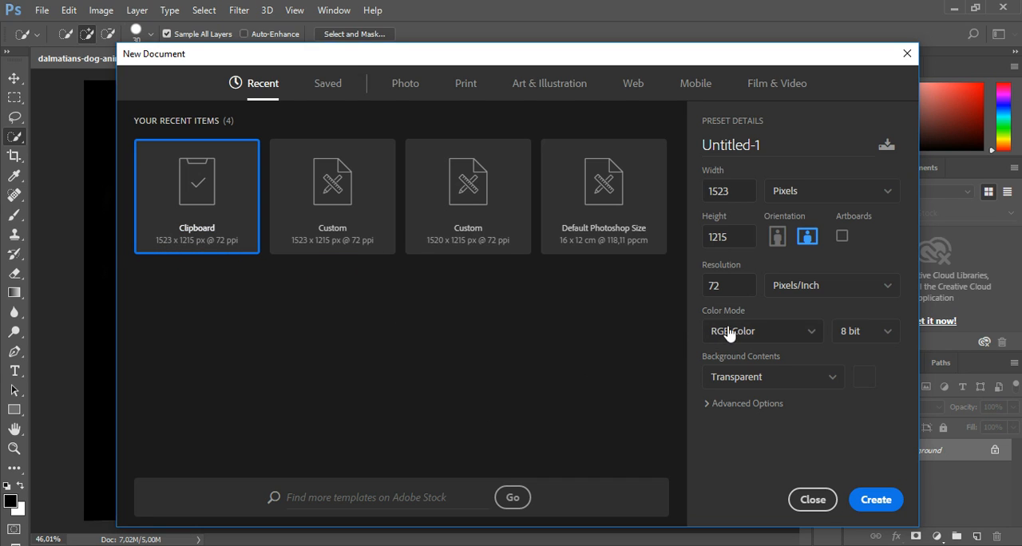
left_click(831, 383)
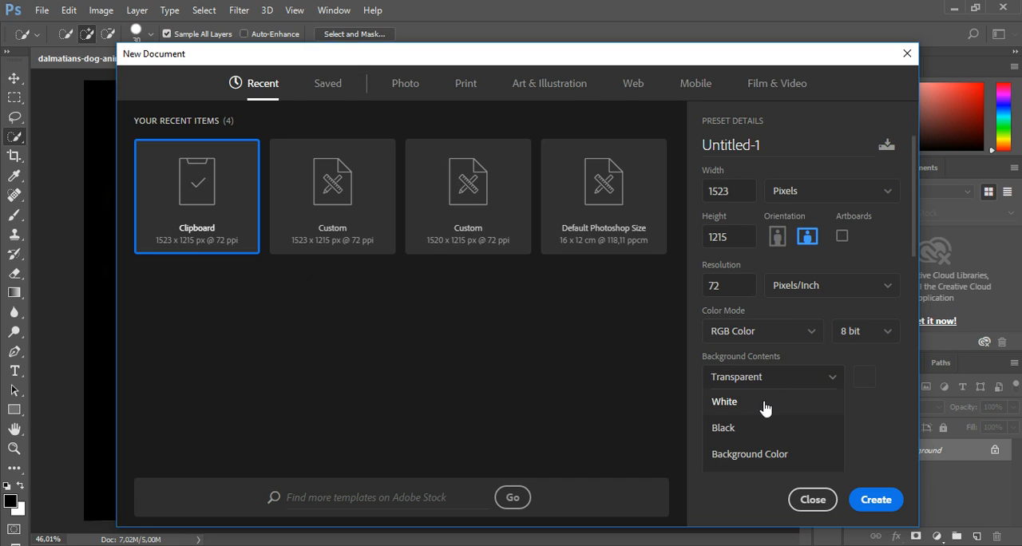
left_click(880, 402)
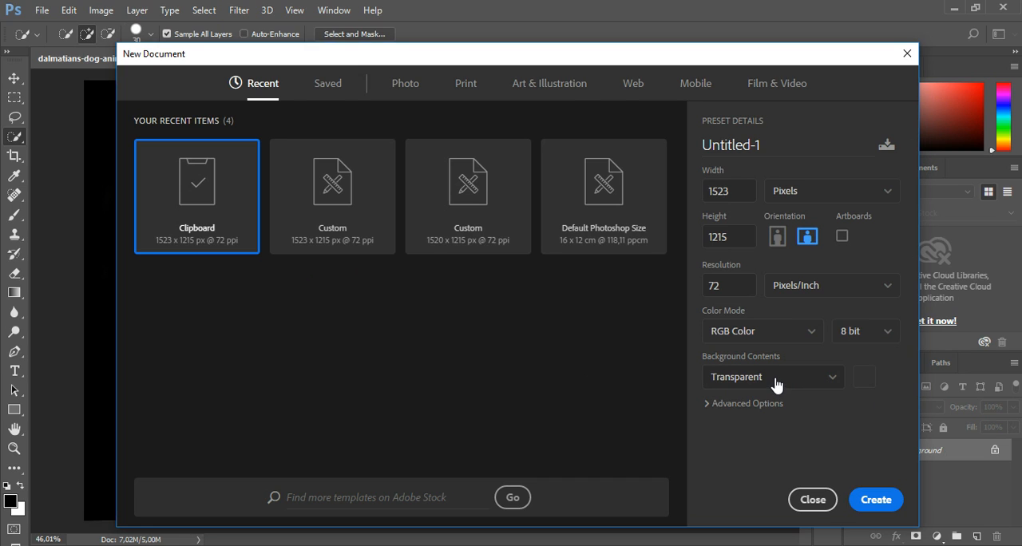
left_click(874, 499)
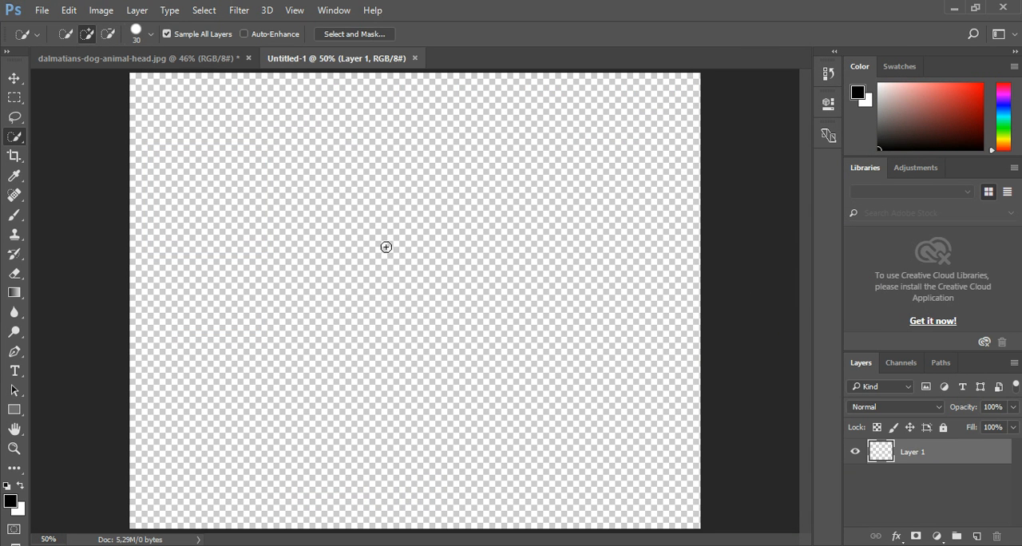
key("ctrl+v")
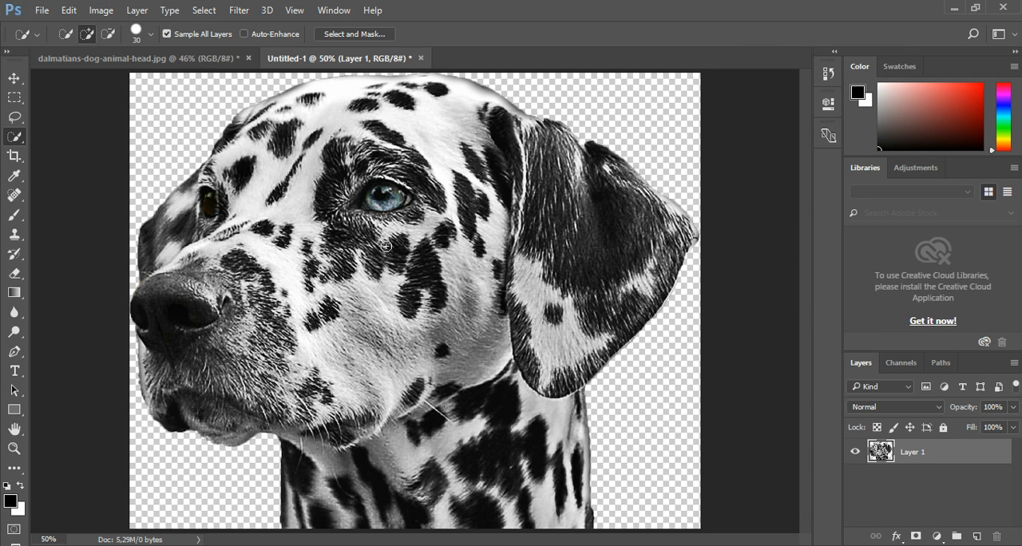
Scale the dog layer down to roughly 80% and move it to the horizontal middle of the canvas, resting on the lower edge
left_click(13, 78)
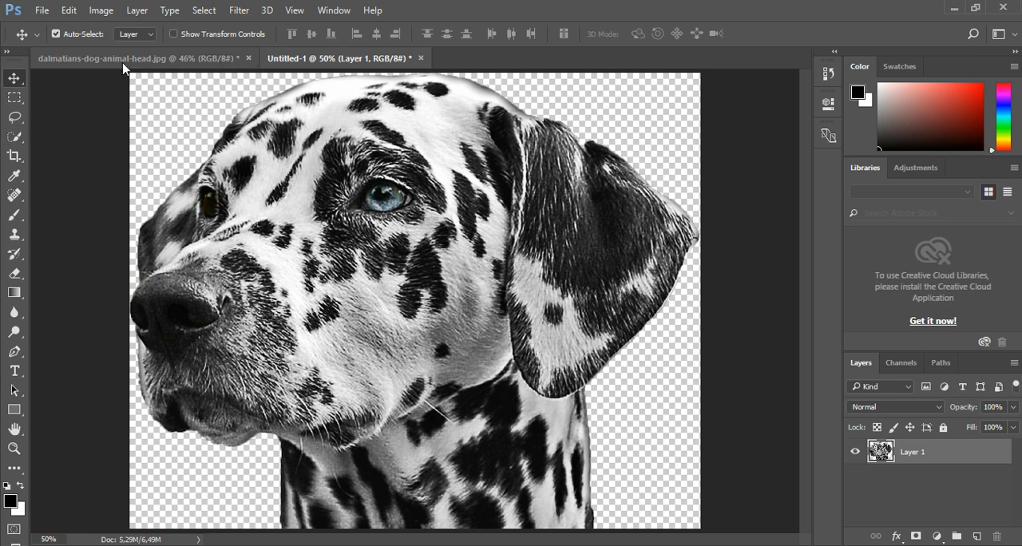
left_click(174, 33)
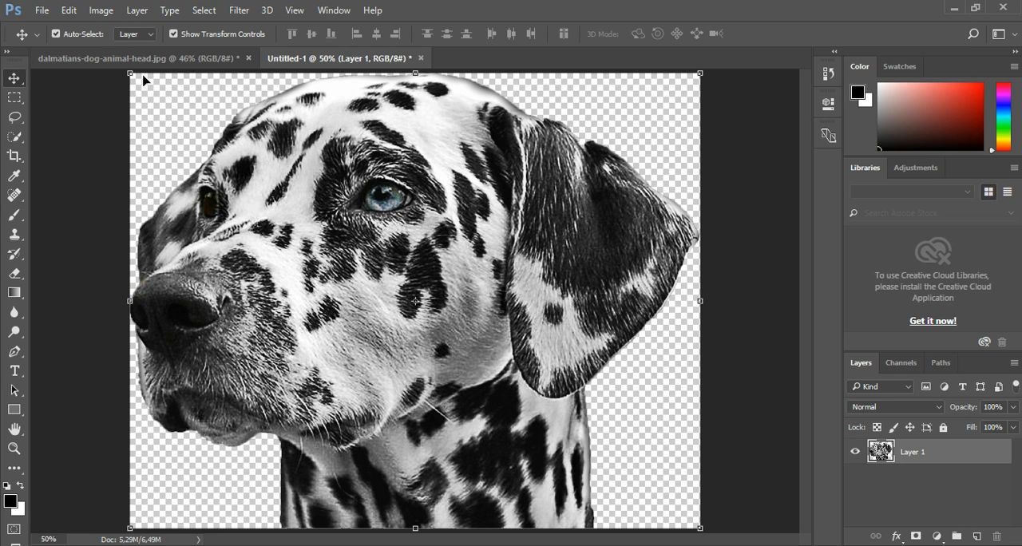
left_click_drag(133, 75, 254, 152)
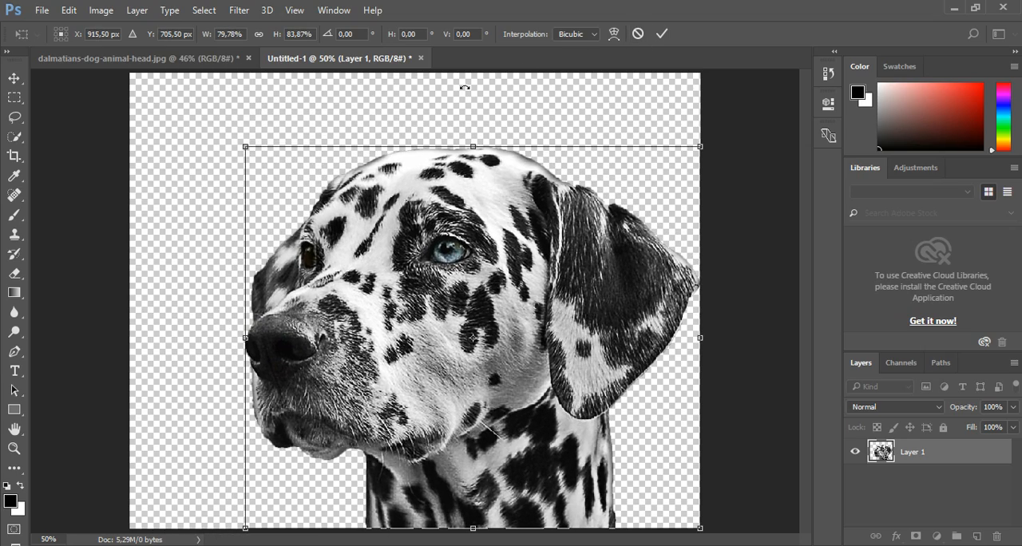
left_click_drag(251, 140, 259, 140)
left_click(661, 33)
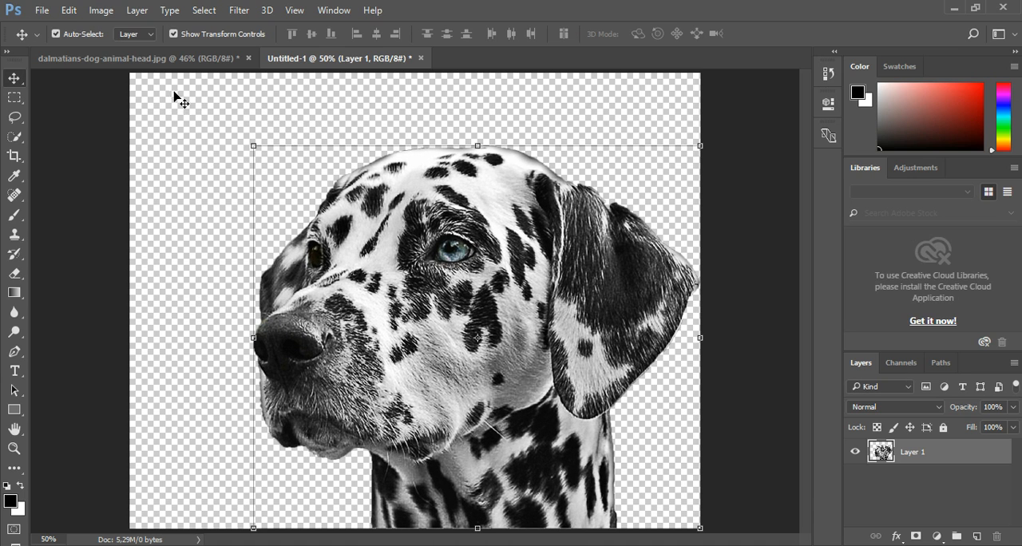
left_click_drag(420, 254, 407, 274)
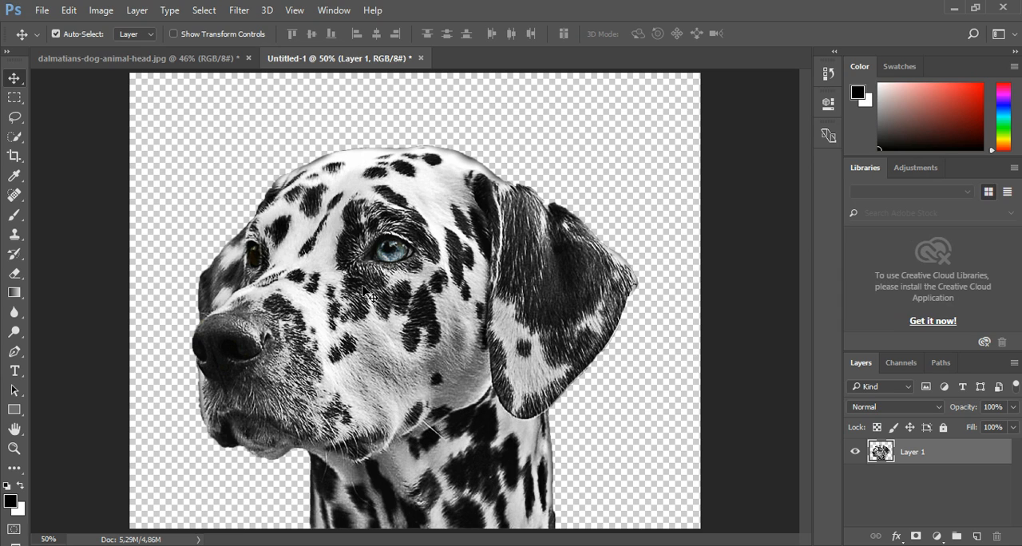
key("ctrl")
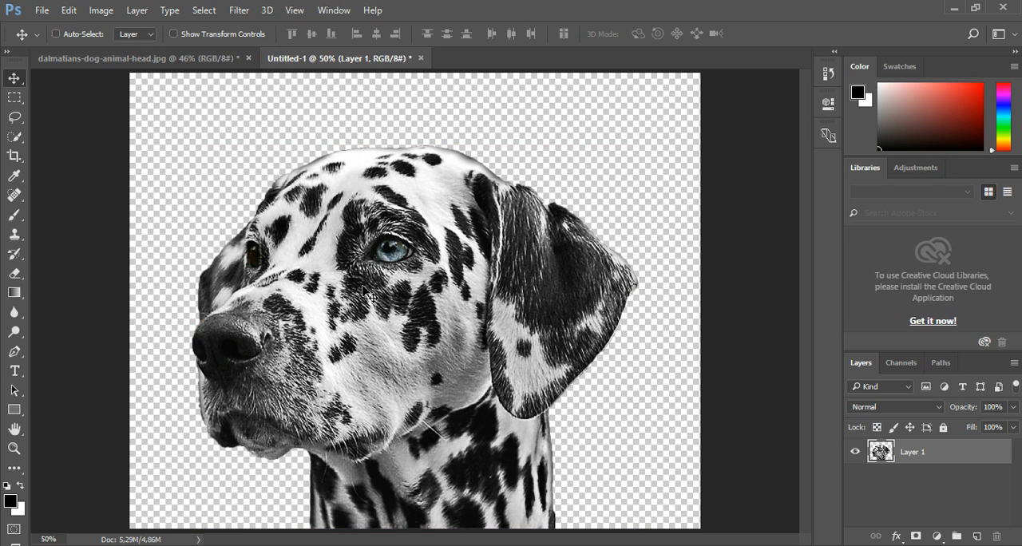